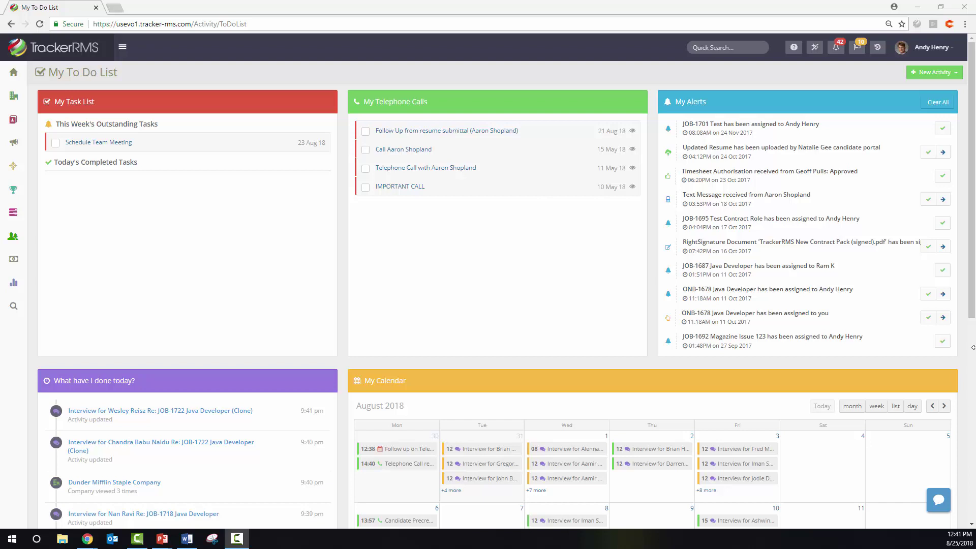
# Complete the top JOB-1718 Java Developer interview so the to-do list drops to 724
pyautogui.moveTo(13, 77)
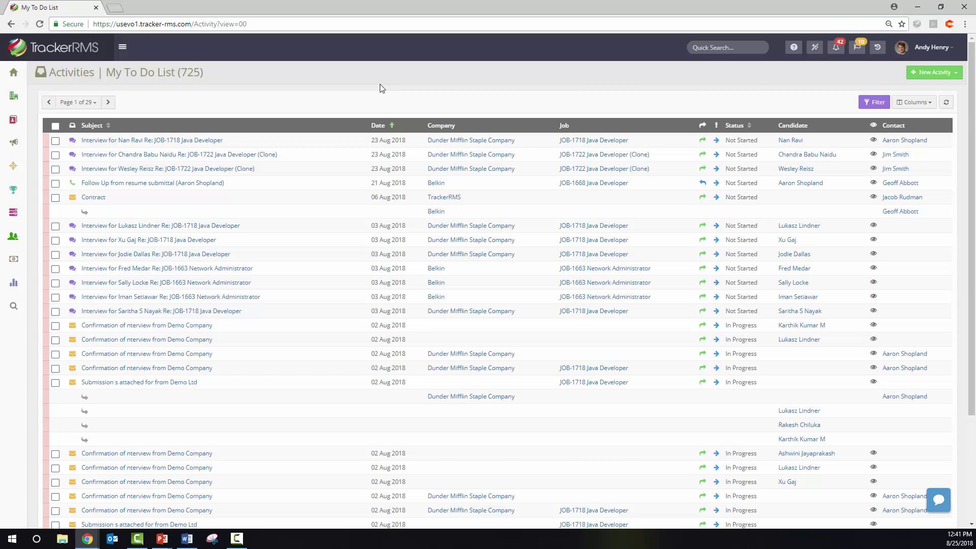
pyautogui.click(147, 141)
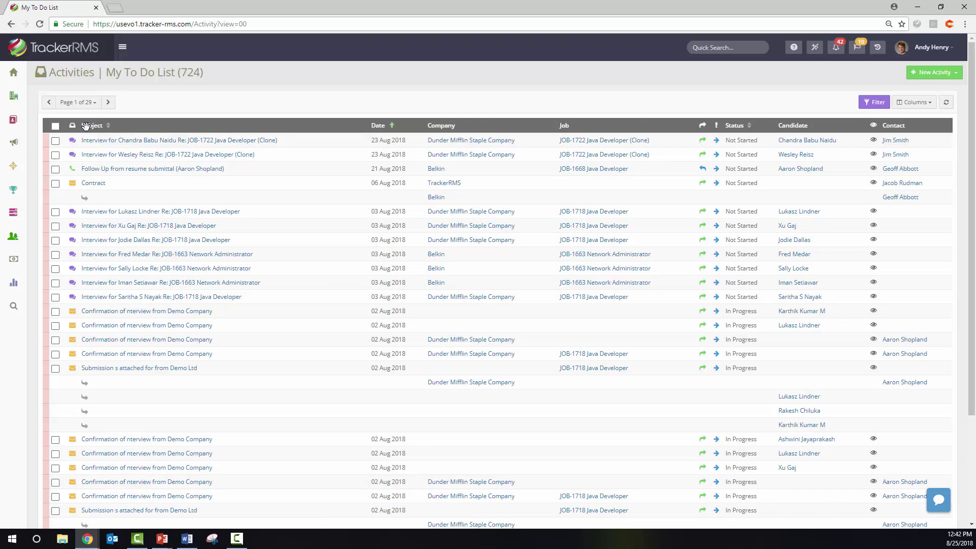
# Move the Subject column after Company, then review the column list and an interview's Quick View
pyautogui.moveTo(85, 125); pyautogui.dragTo(515, 139)
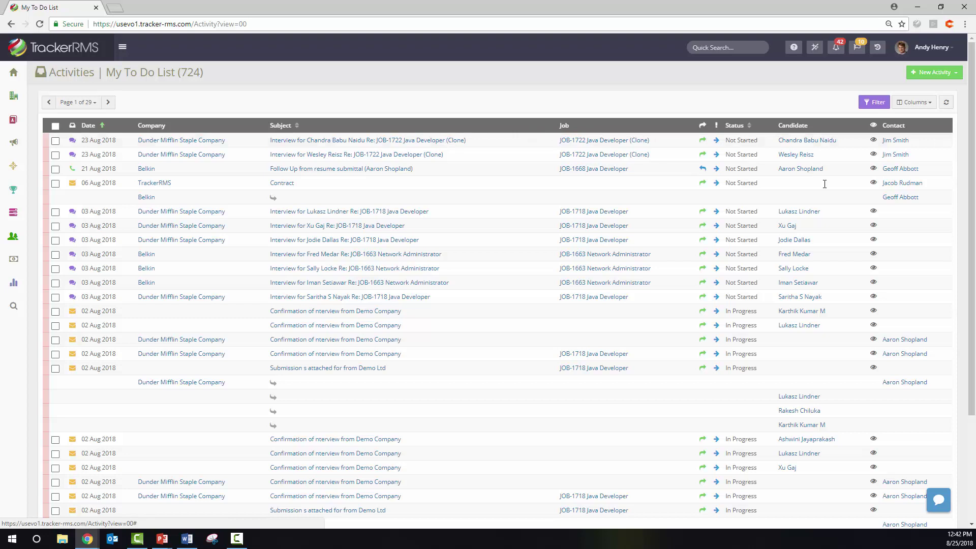
pyautogui.click(930, 106)
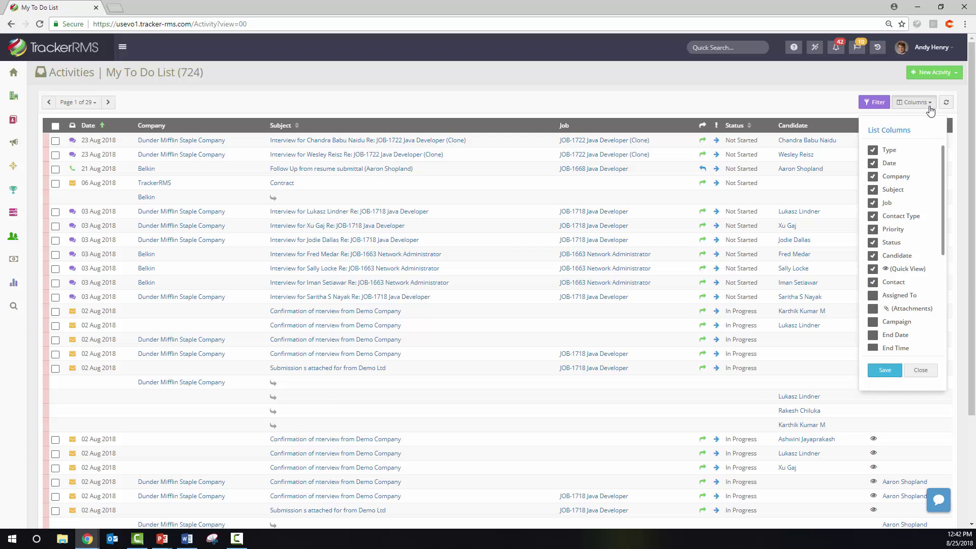
pyautogui.click(921, 370)
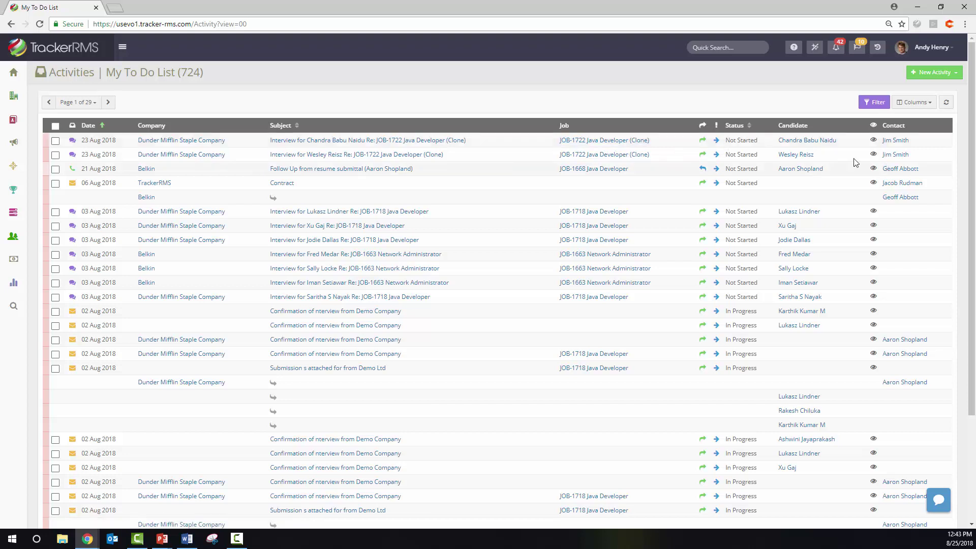
pyautogui.click(874, 141)
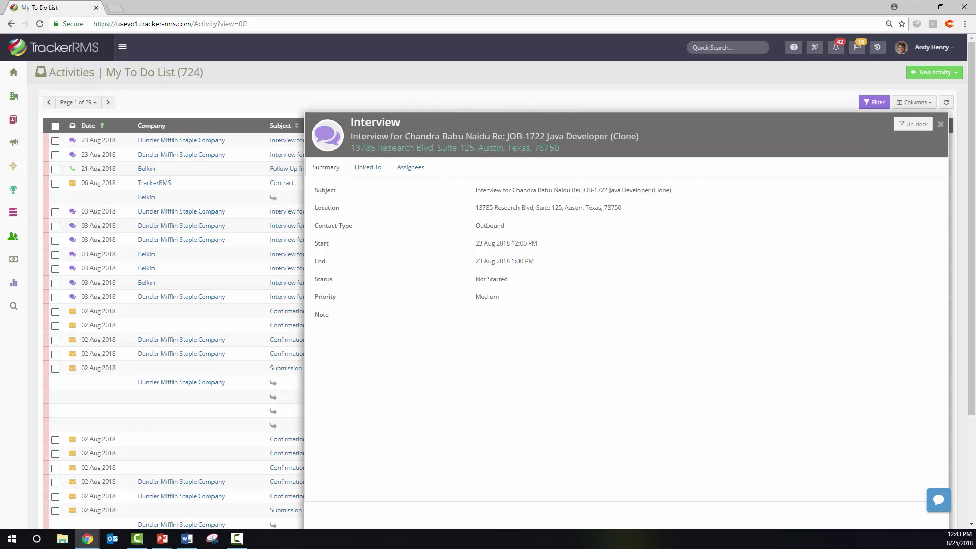
pyautogui.click(941, 124)
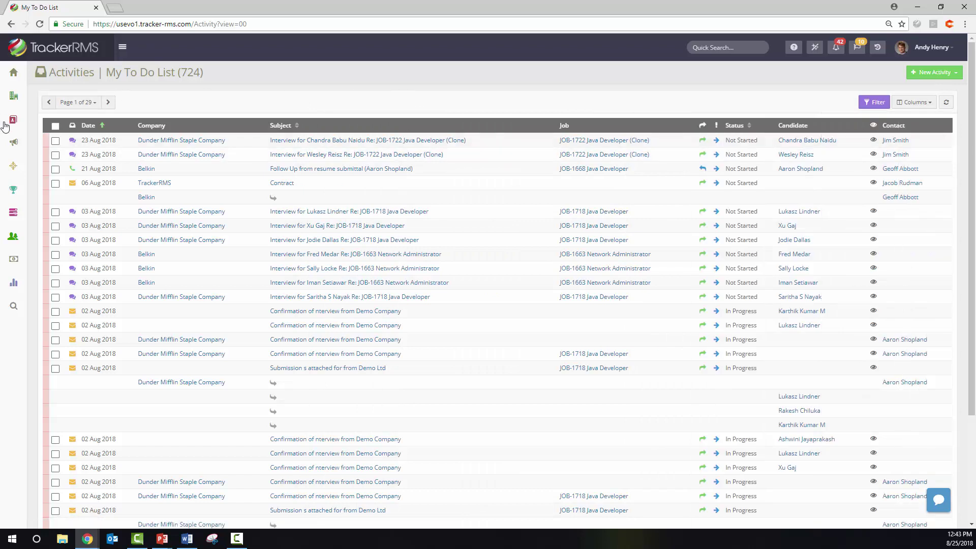
# Select the two 23 Aug interviews and the follow-up call for a Bulk Update
pyautogui.moveTo(13, 212)
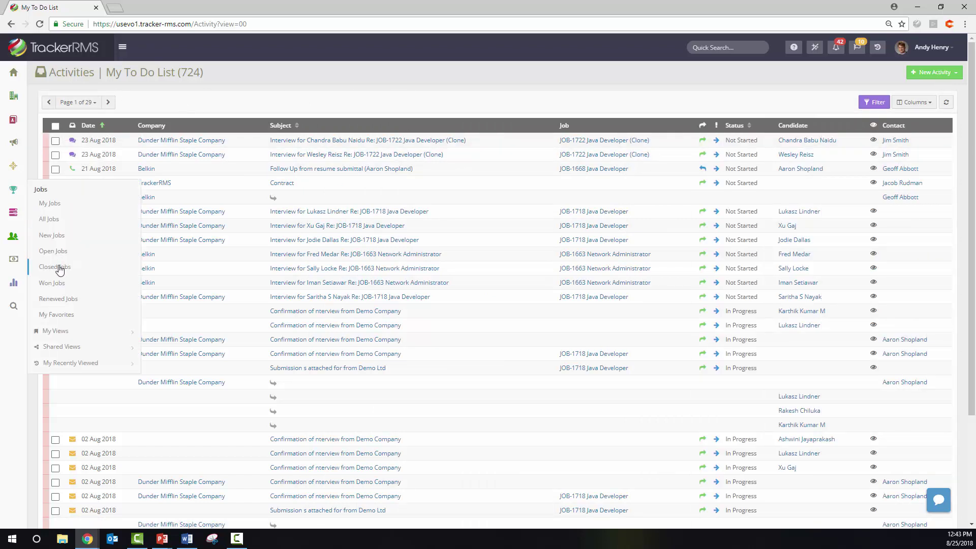
pyautogui.click(55, 141)
pyautogui.click(56, 154)
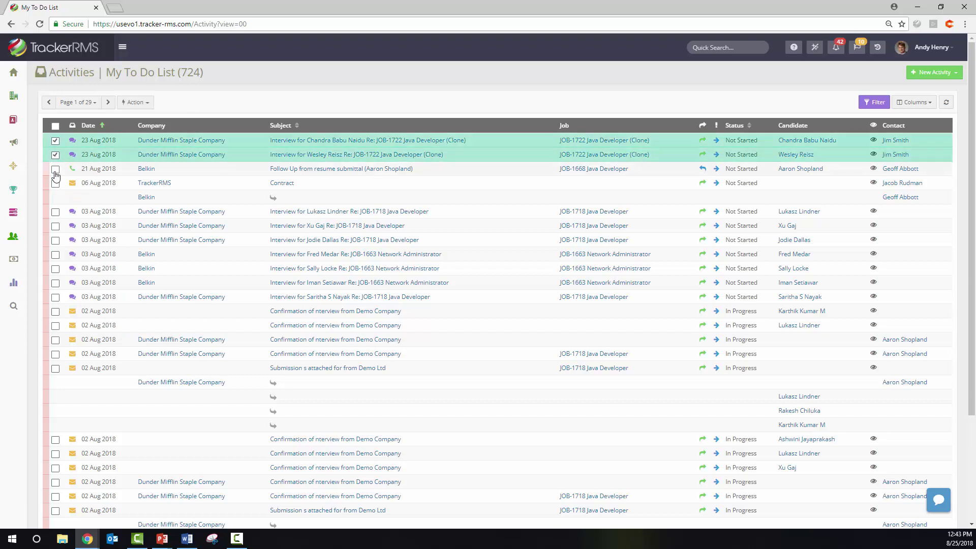
pyautogui.click(55, 169)
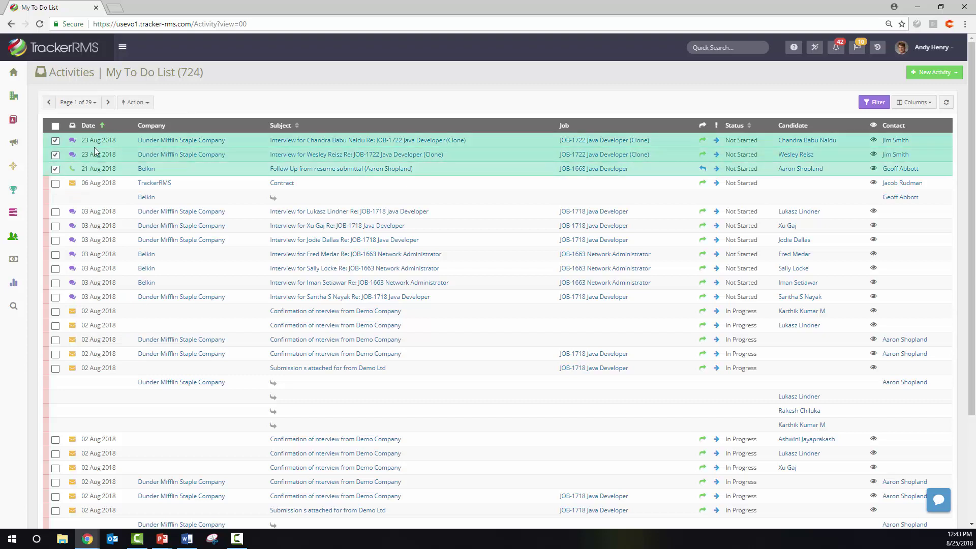
pyautogui.click(146, 103)
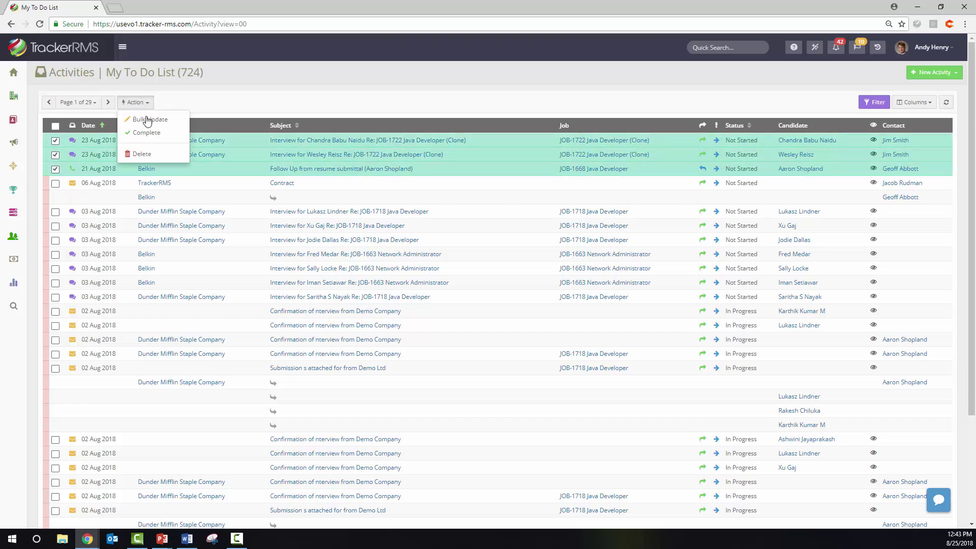
pyautogui.click(148, 120)
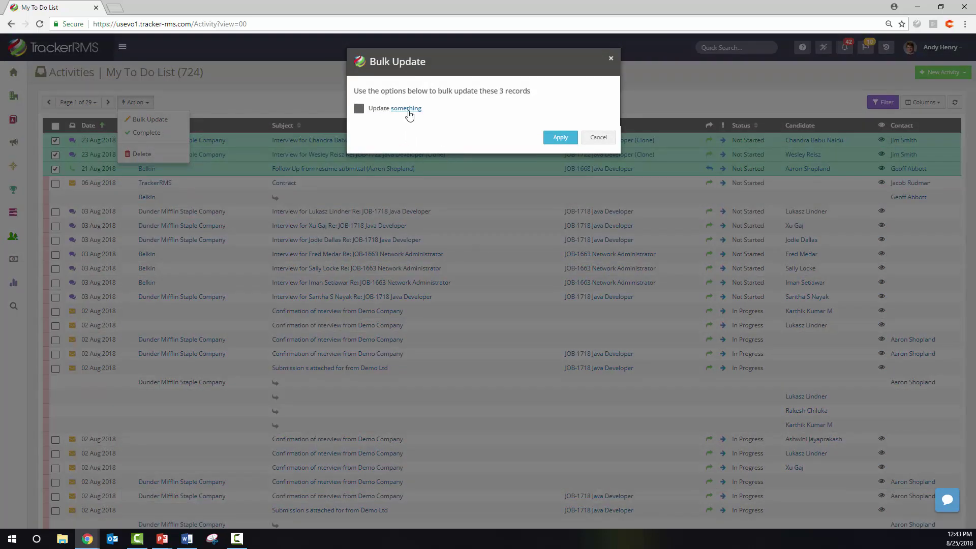
# Bulk-set the three activities' Activity Status to In Progress and confirm
pyautogui.click(410, 115)
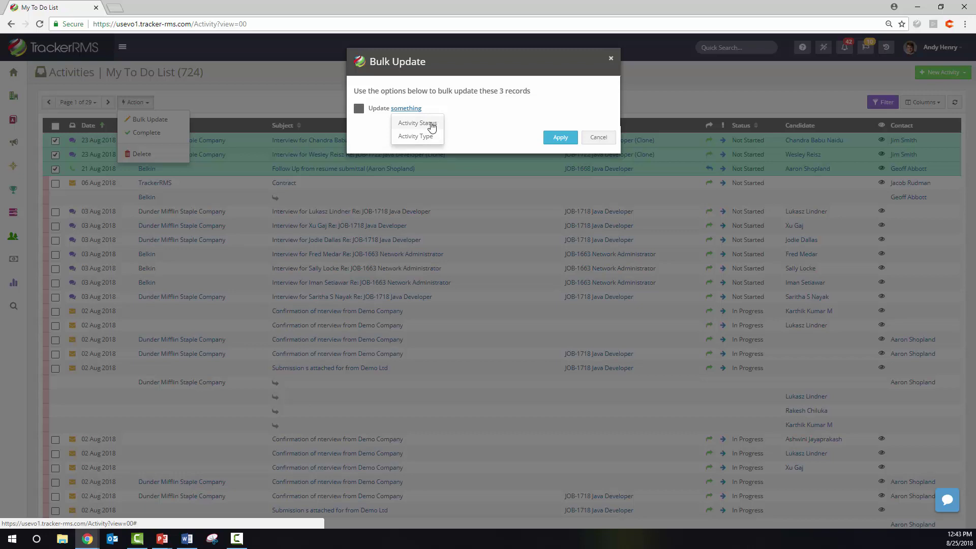
pyautogui.click(431, 124)
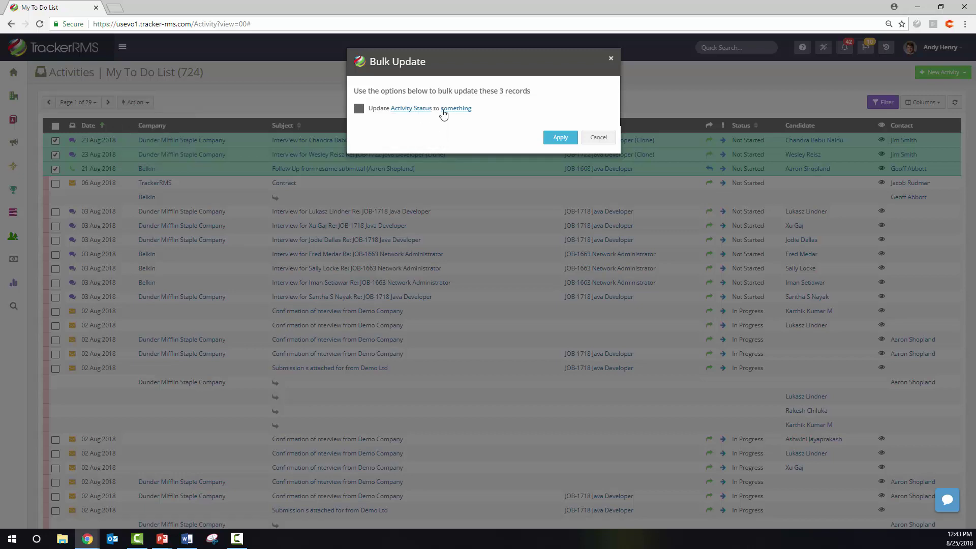
pyautogui.click(456, 108)
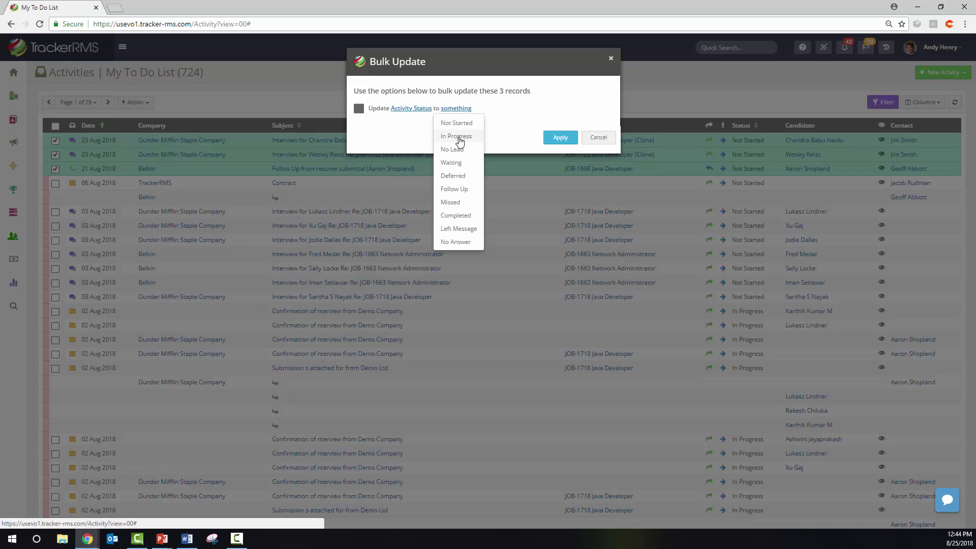
pyautogui.click(460, 138)
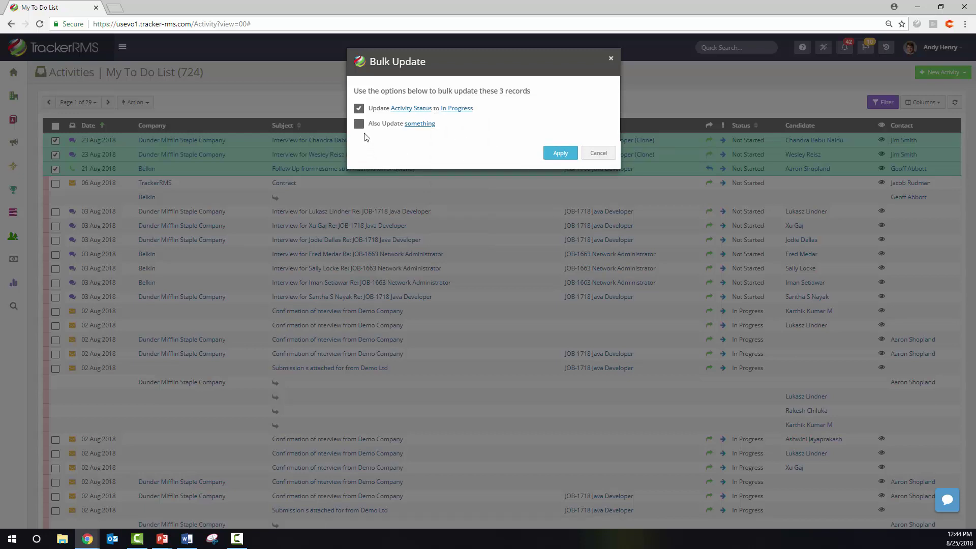
pyautogui.click(421, 126)
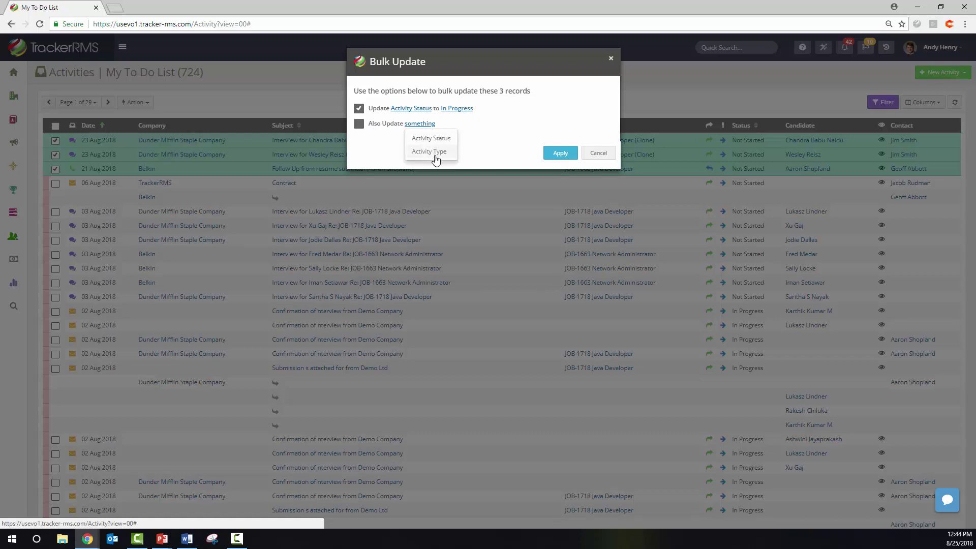
pyautogui.click(421, 125)
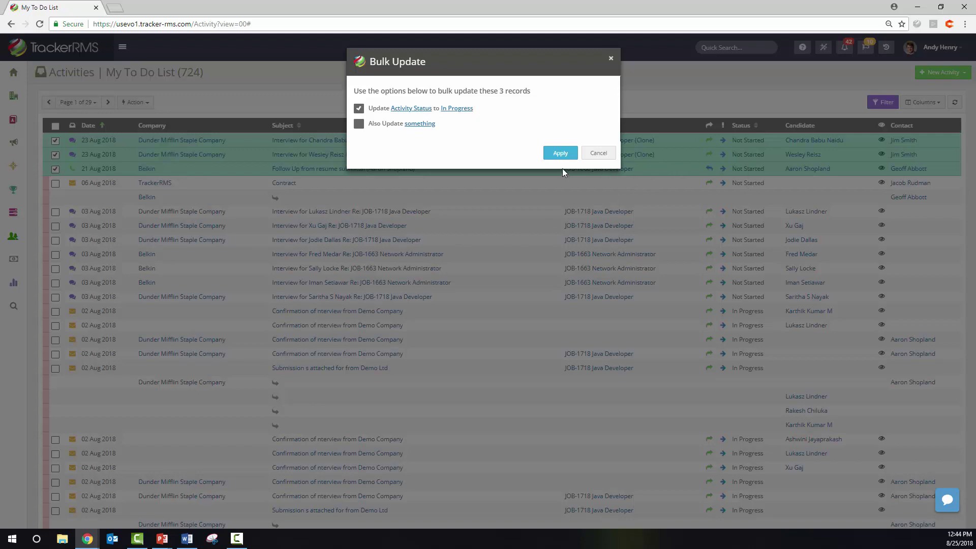
pyautogui.click(561, 154)
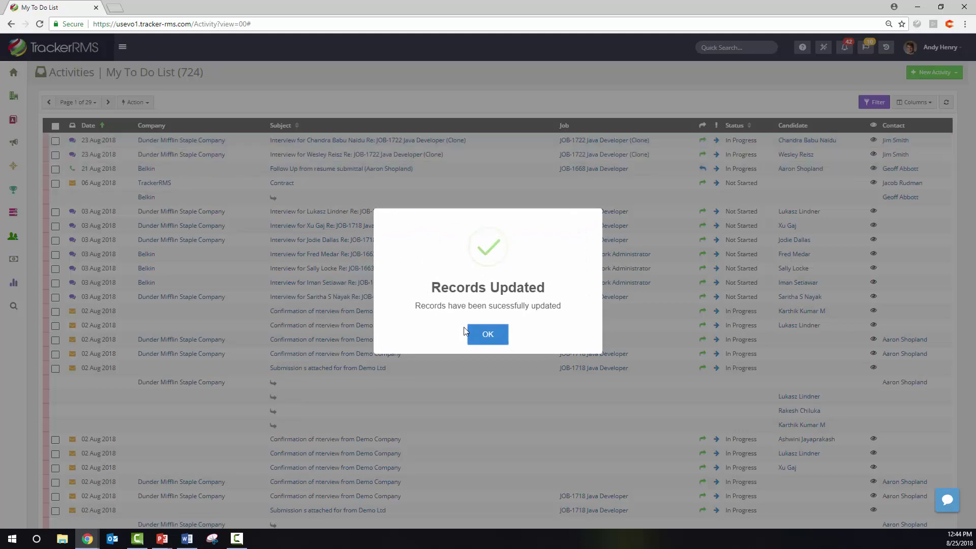
pyautogui.click(480, 339)
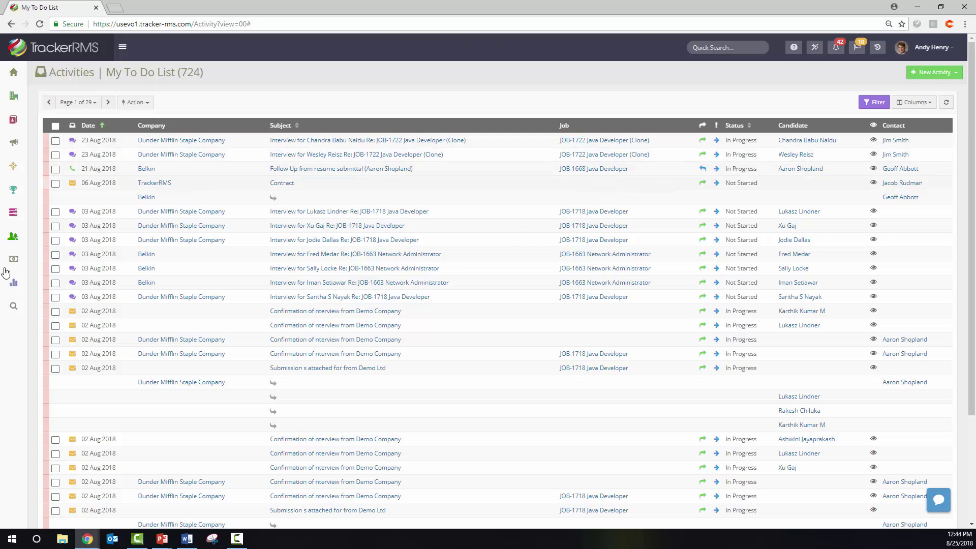
# Complete the two 23 Aug interviews and 21 Aug follow-up together, leaving 721 results
pyautogui.moveTo(36, 162)
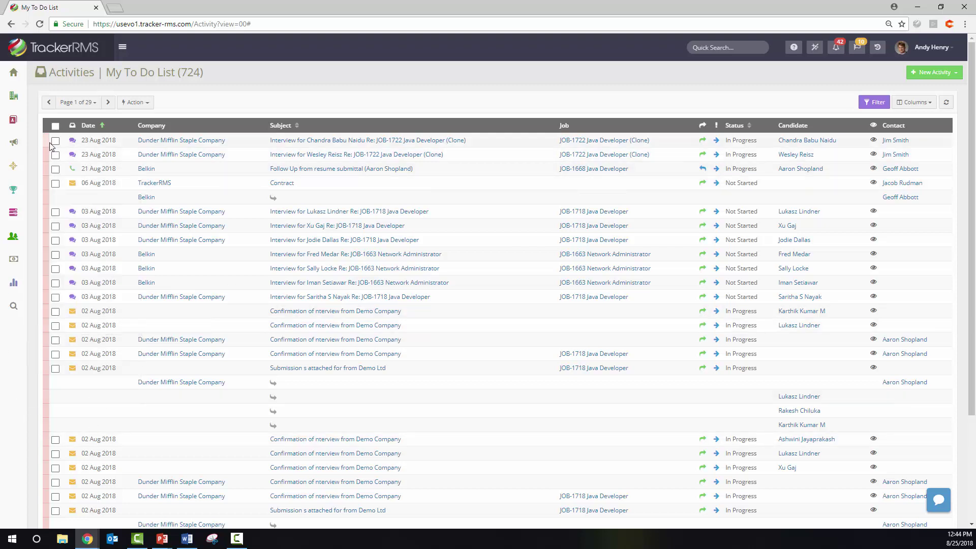
pyautogui.click(56, 140)
pyautogui.click(55, 155)
pyautogui.click(56, 169)
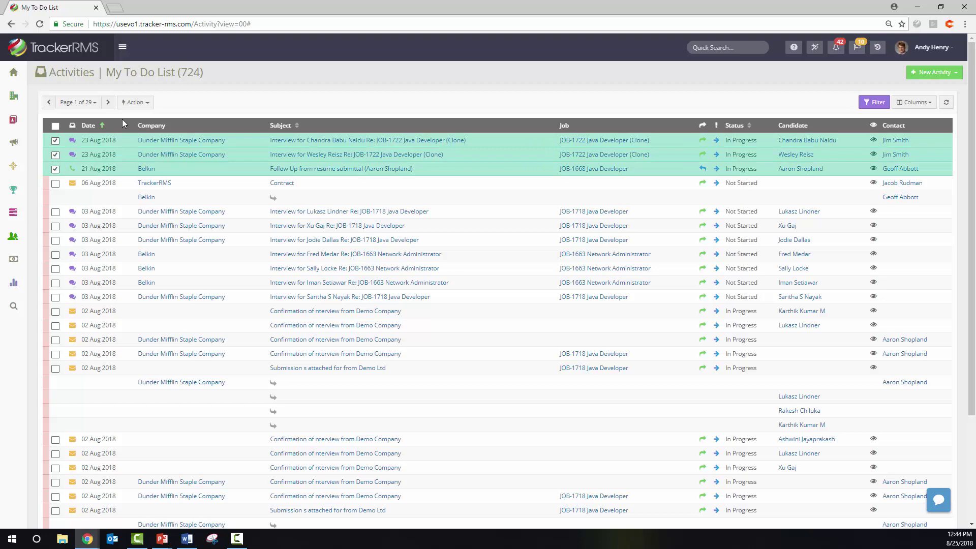
pyautogui.click(138, 103)
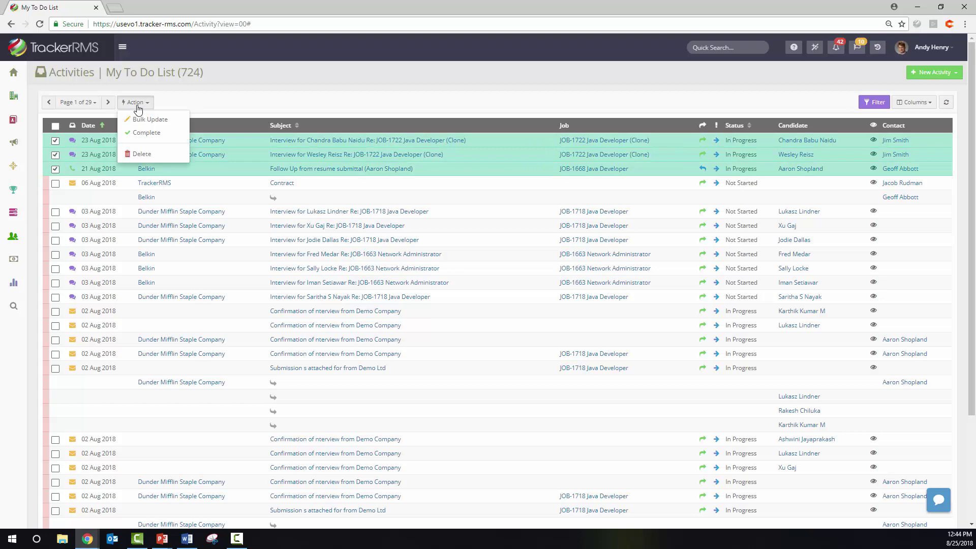
pyautogui.click(145, 133)
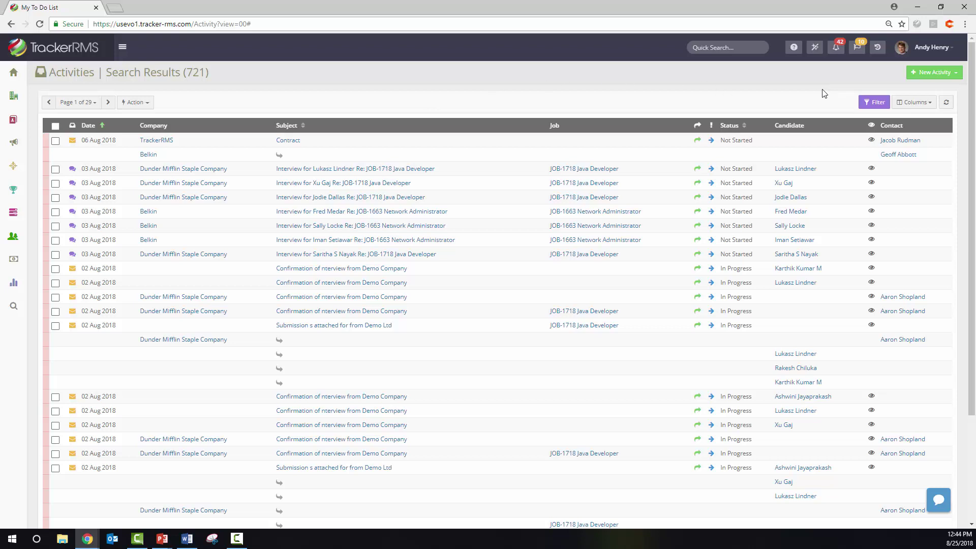
pyautogui.click(871, 107)
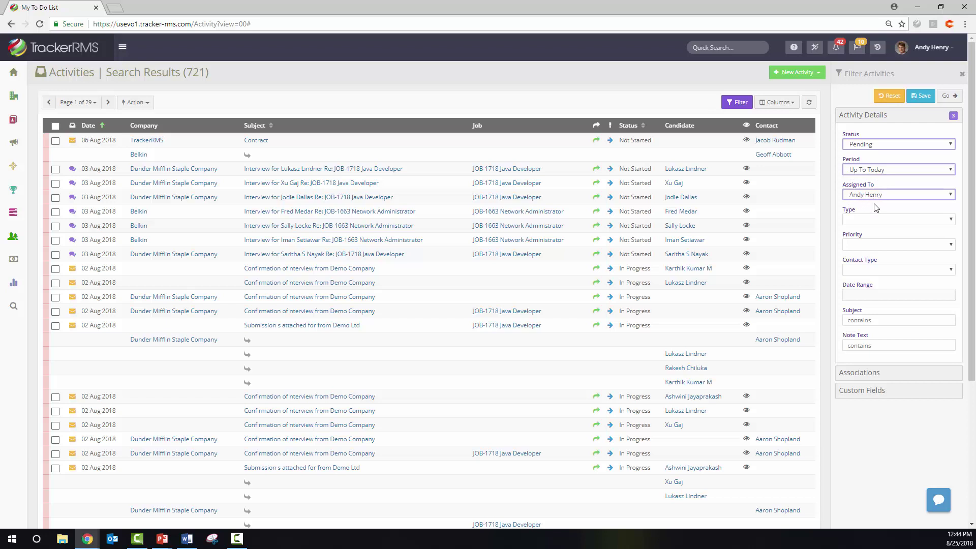
pyautogui.click(869, 219)
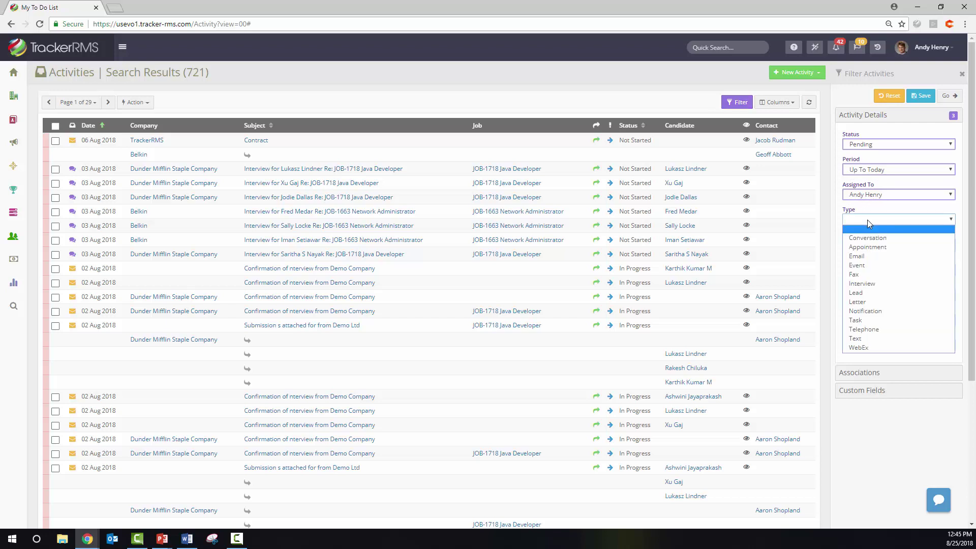
pyautogui.click(884, 330)
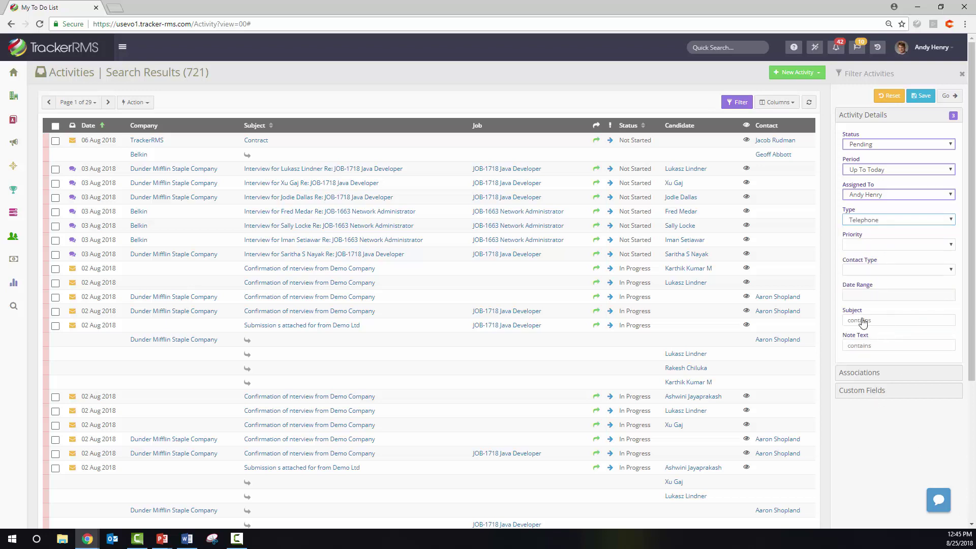
pyautogui.click(947, 95)
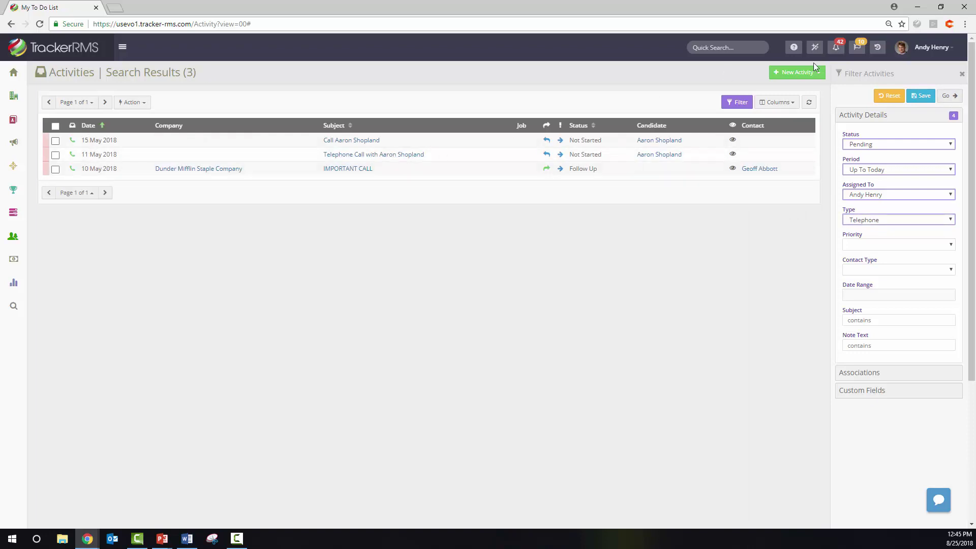
pyautogui.click(895, 100)
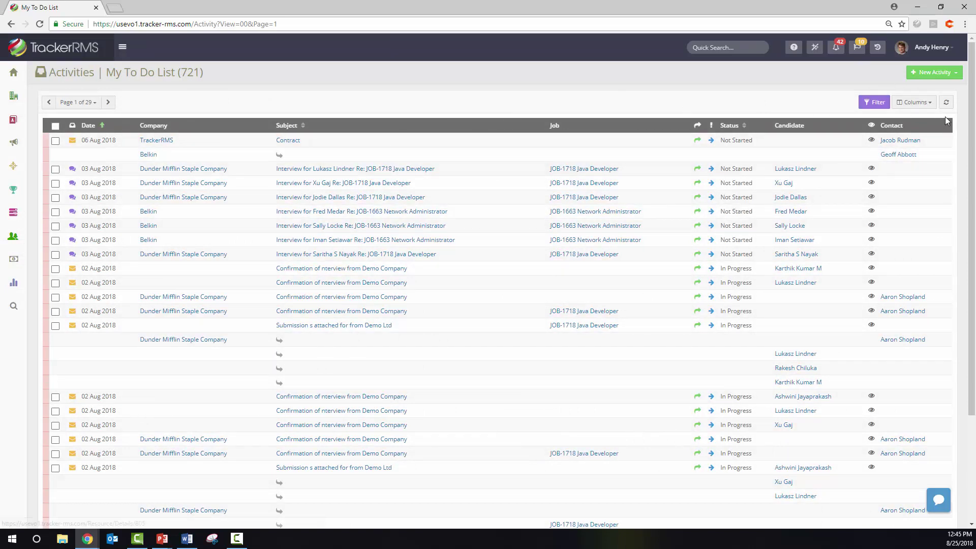
# Filter the activity list to Telephone activities only
pyautogui.click(925, 103)
pyautogui.click(874, 103)
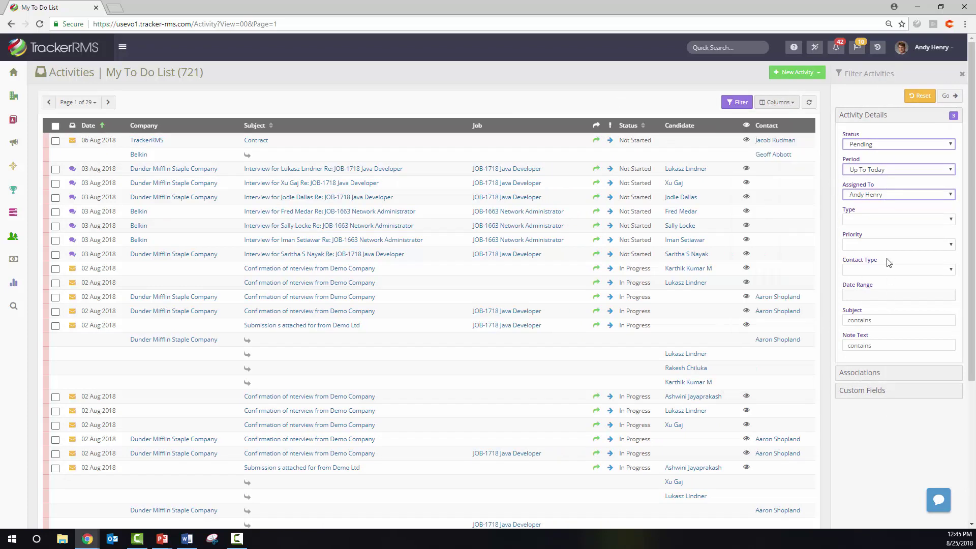
pyautogui.click(880, 219)
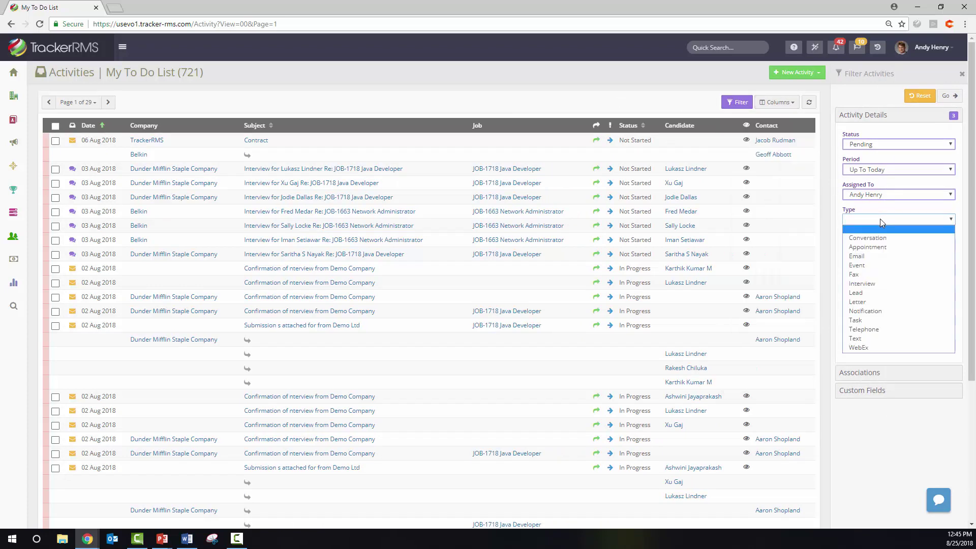
pyautogui.click(863, 332)
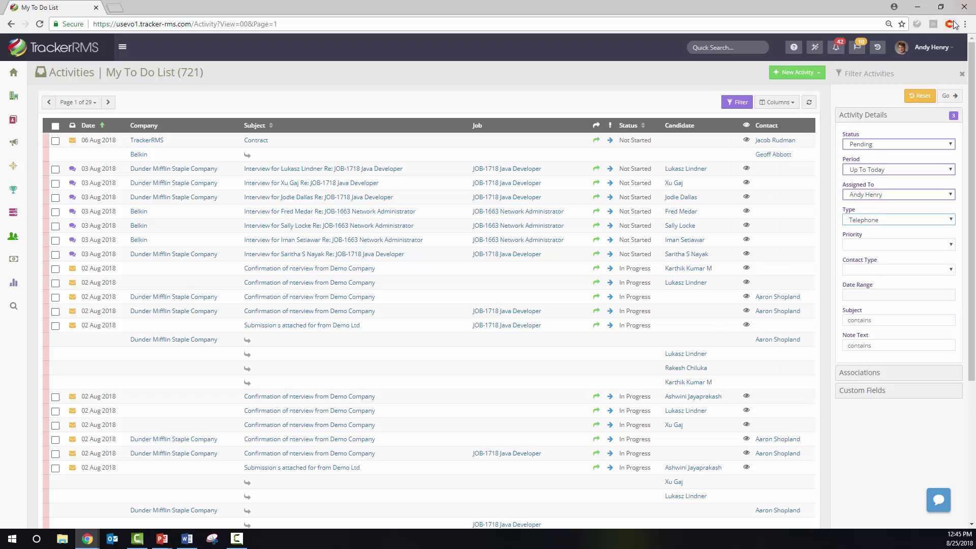
pyautogui.click(949, 96)
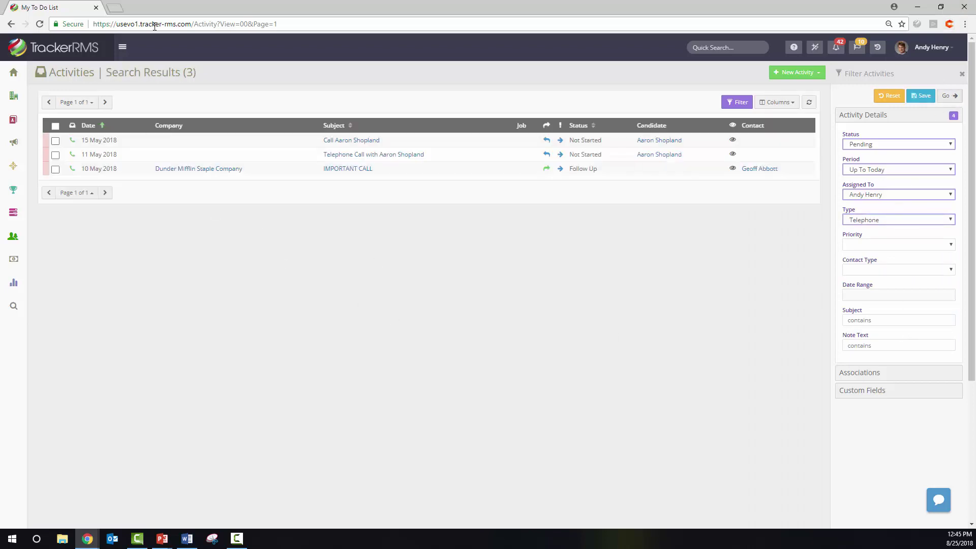
# Save the filtered list as a view named 'Pending Telephone Calls'
pyautogui.click(921, 96)
pyautogui.write('Pending Telephone Calls')
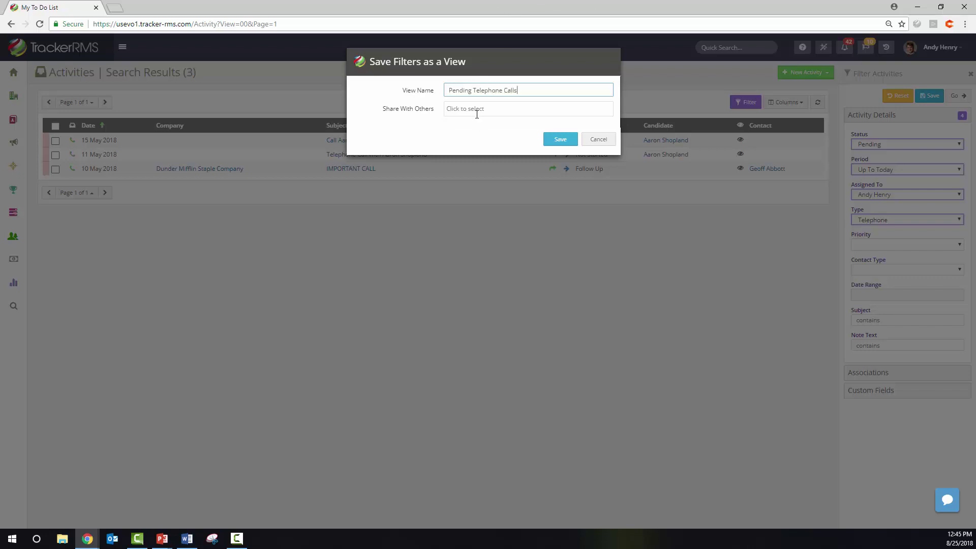
pyautogui.click(477, 114)
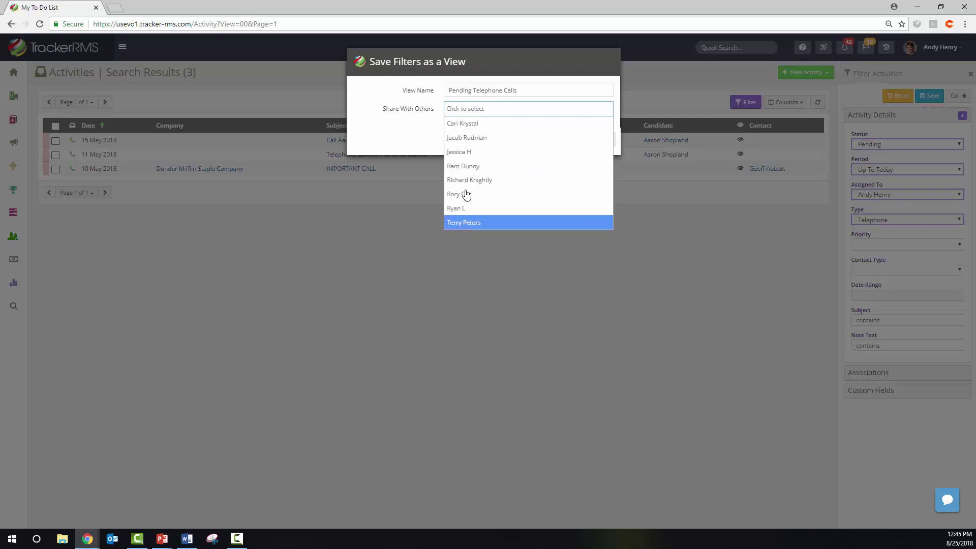
pyautogui.click(401, 132)
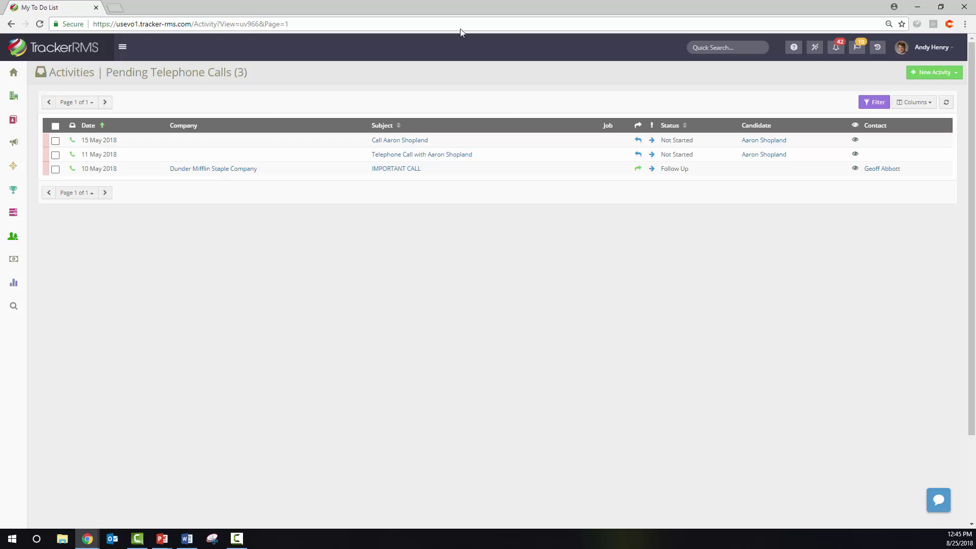
# Check My Activity Views for the saved view, then start a new Appointment activity
pyautogui.moveTo(13, 74)
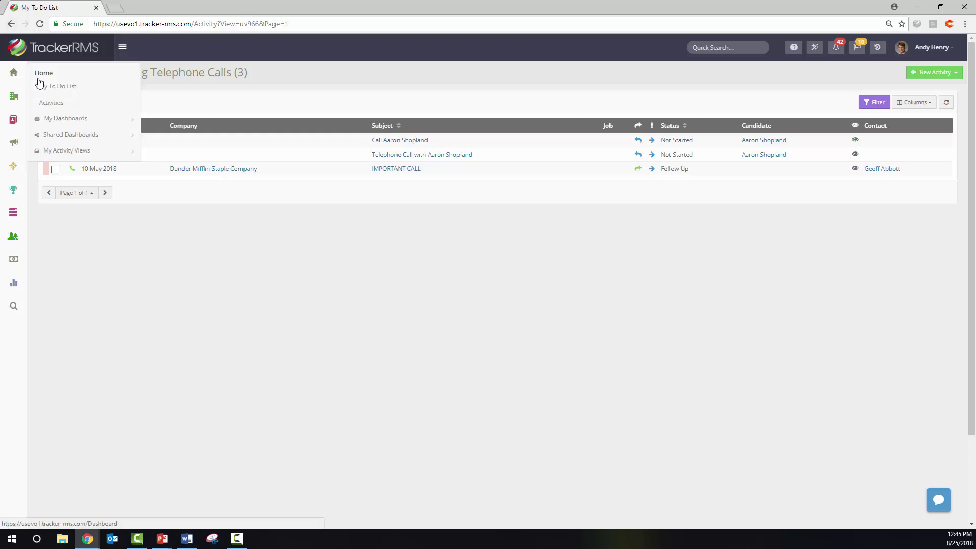
pyautogui.click(49, 152)
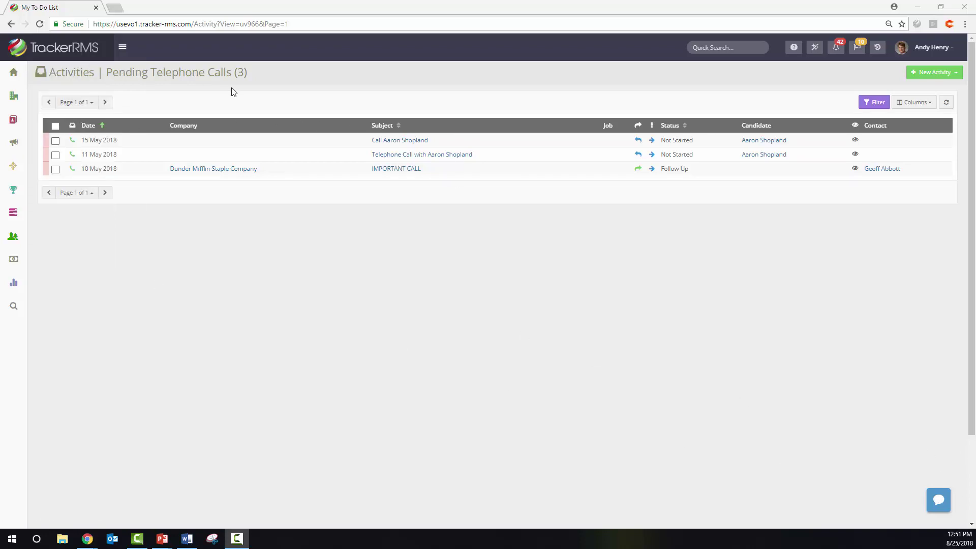
pyautogui.click(929, 77)
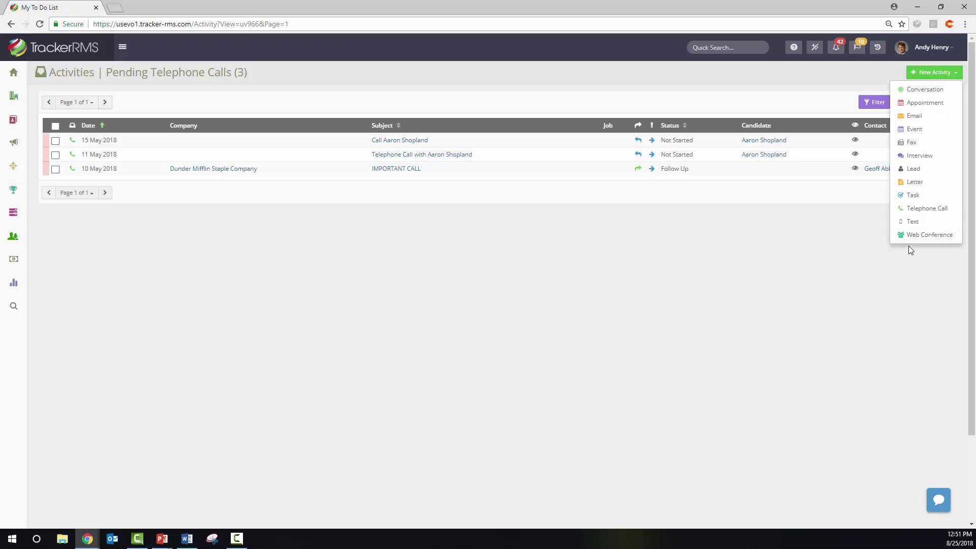
pyautogui.click(916, 102)
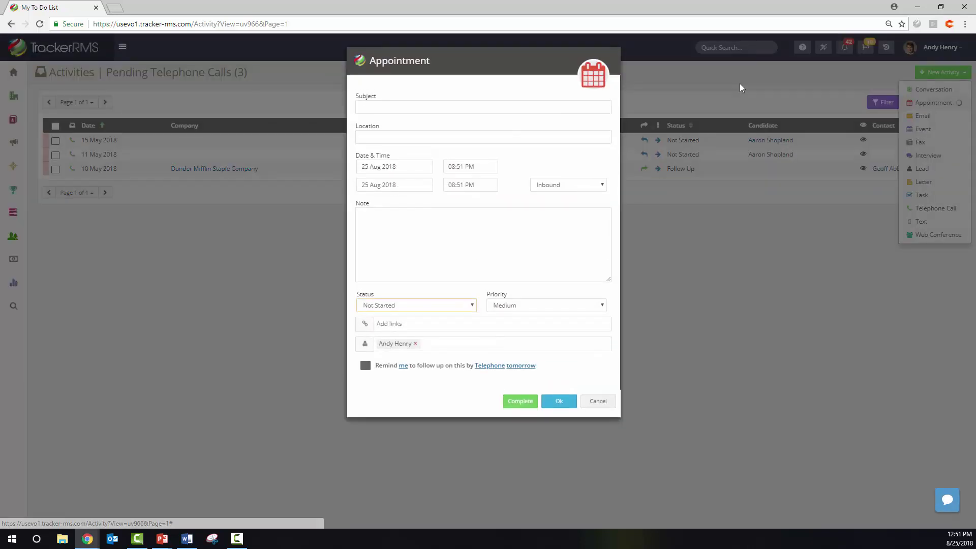